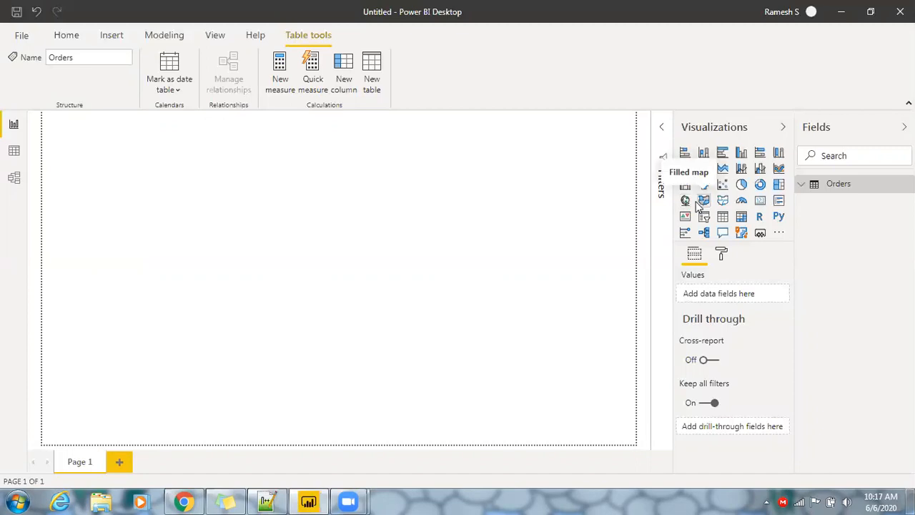
Add a map visual enlarged across most of the page, with State as its location and Sales as bubble size.
{"action": "left_click", "coordinate": [684, 202]}
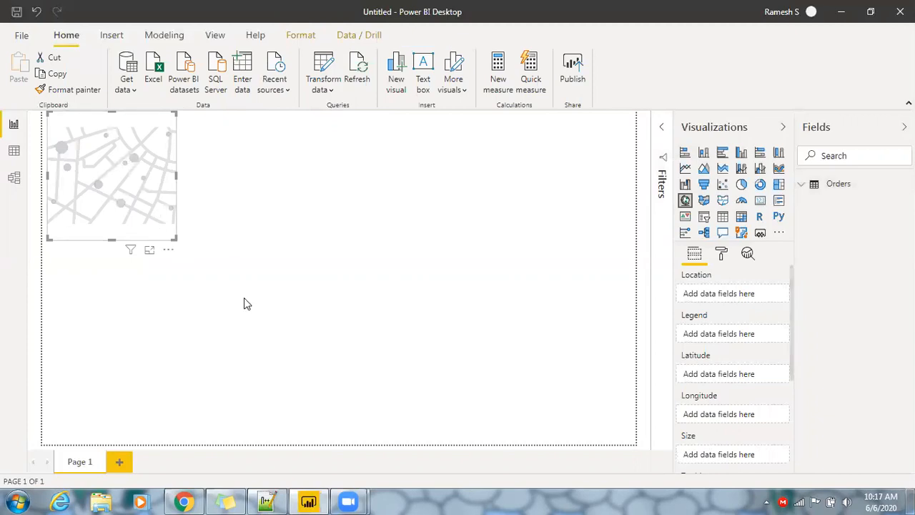
{"action": "left_click_drag", "start_coordinate": [244, 304], "coordinate": [531, 393]}
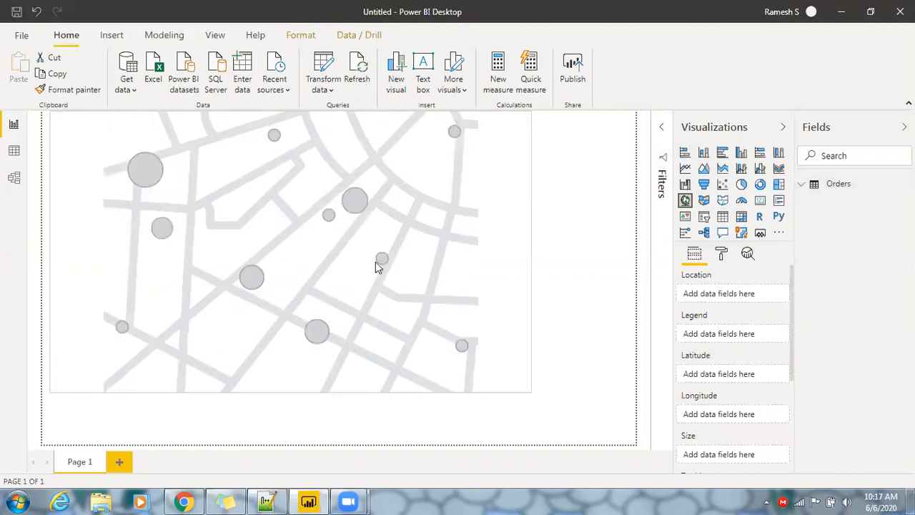
{"action": "left_click", "coordinate": [812, 191]}
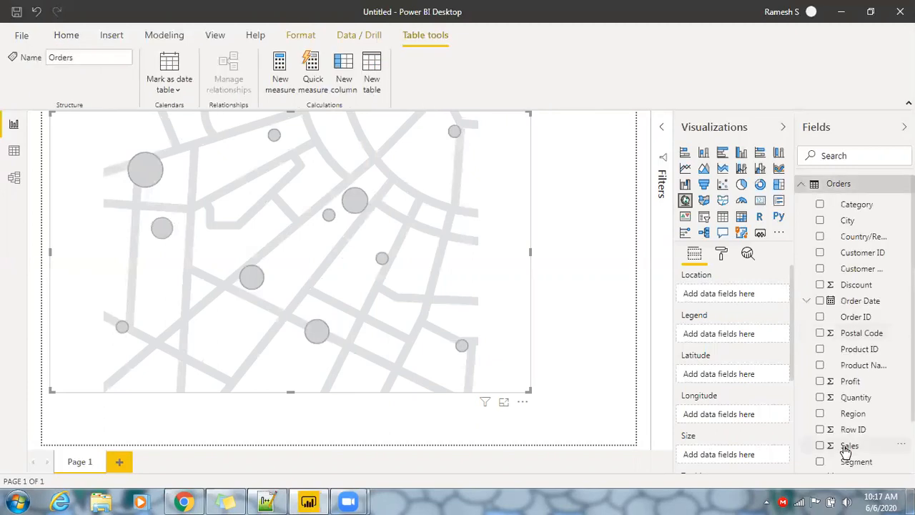
{"action": "scroll", "coordinate": [846, 413], "scroll_direction": "down", "scroll_amount": 1}
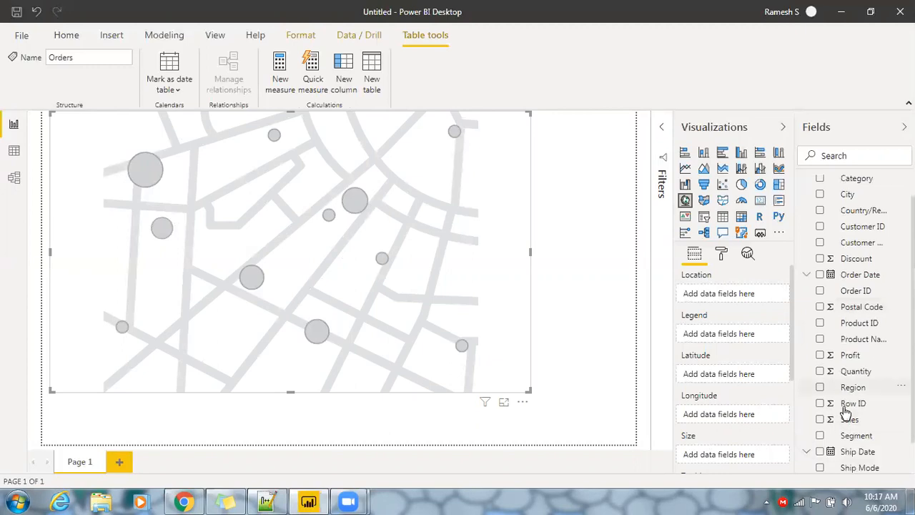
{"action": "scroll", "coordinate": [829, 461], "scroll_direction": "down", "scroll_amount": 1}
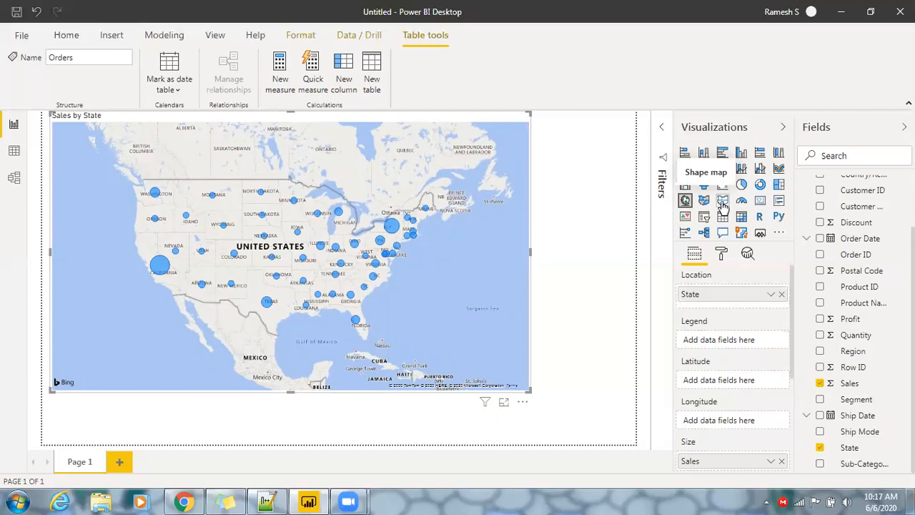
Convert the map to a shape map, with the count of State as color saturation and State as legend.
{"action": "left_click", "coordinate": [722, 203]}
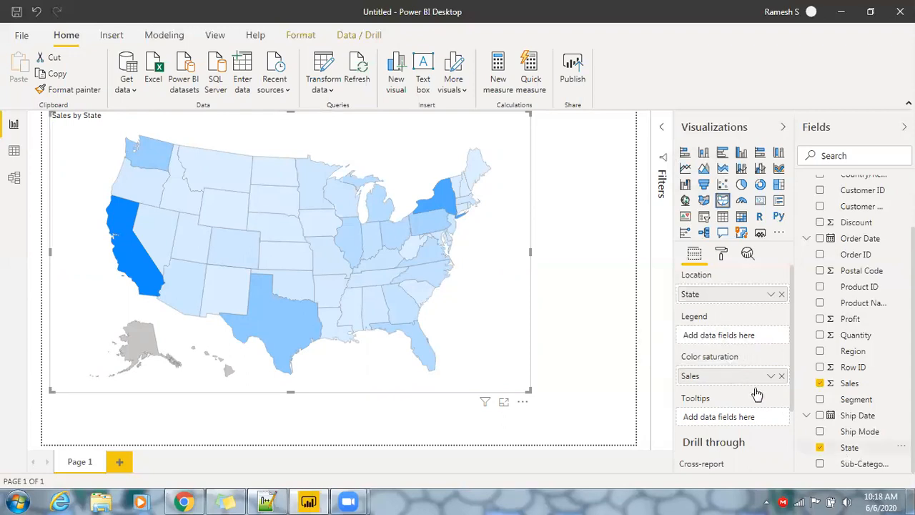
{"action": "left_click_drag", "start_coordinate": [737, 385], "coordinate": [748, 381]}
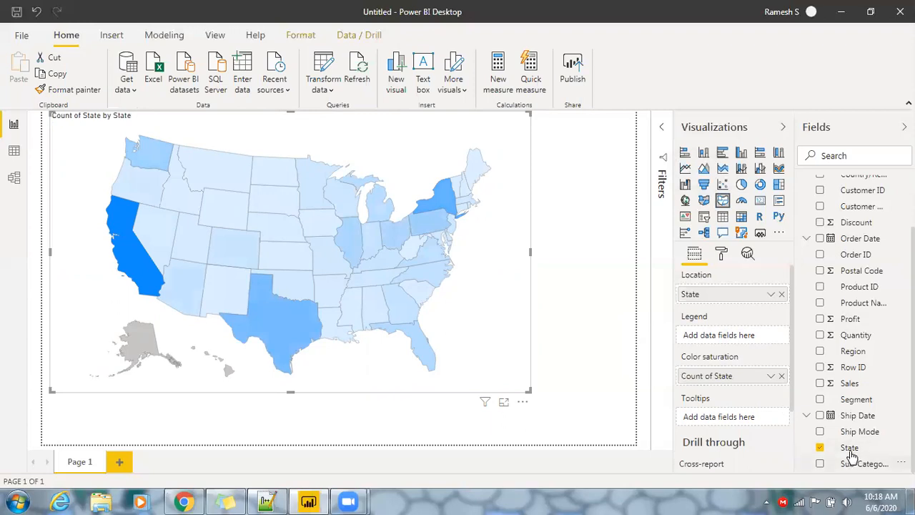
{"action": "left_click_drag", "start_coordinate": [849, 452], "coordinate": [672, 341]}
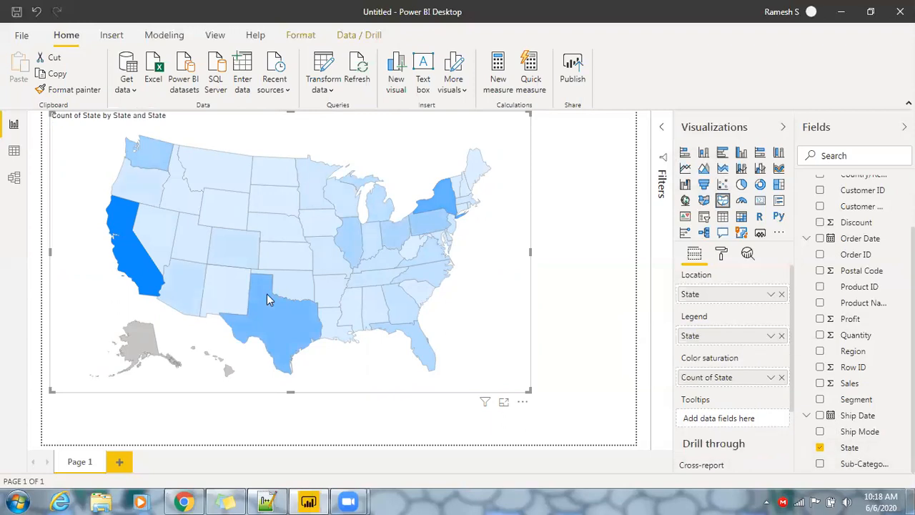
{"action": "right_click", "coordinate": [265, 309]}
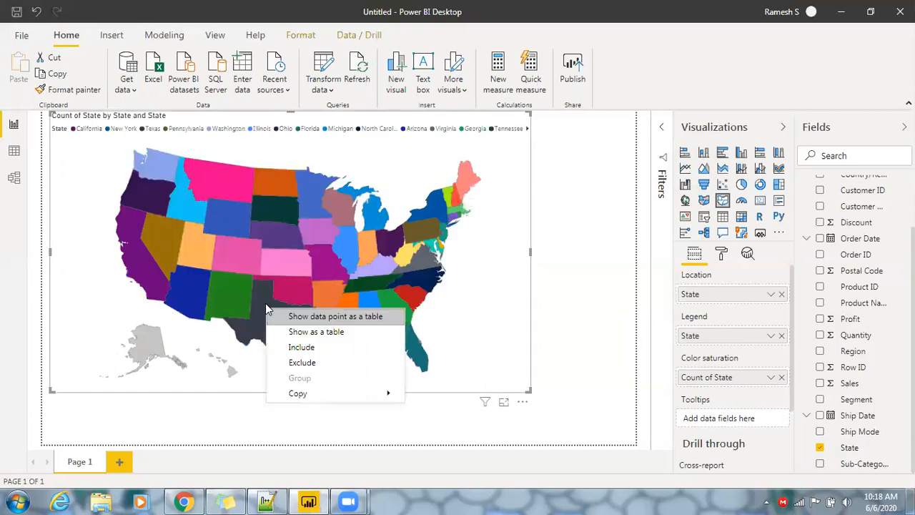
{"action": "left_click", "coordinate": [297, 260]}
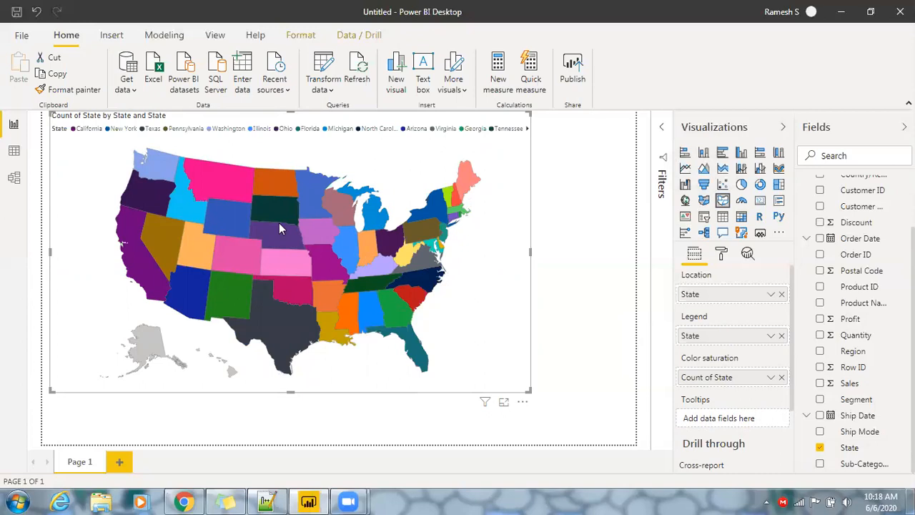
Add a second report page and build a clustered bar chart there showing Sales by Category.
{"action": "mouse_move", "coordinate": [229, 220]}
{"action": "left_click", "coordinate": [119, 463]}
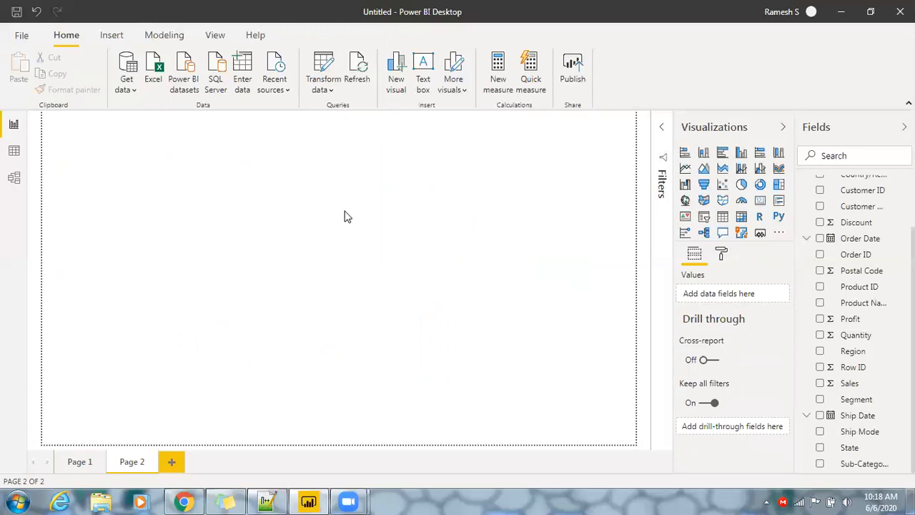
{"action": "left_click", "coordinate": [722, 158]}
{"action": "left_click_drag", "start_coordinate": [146, 199], "coordinate": [256, 229]}
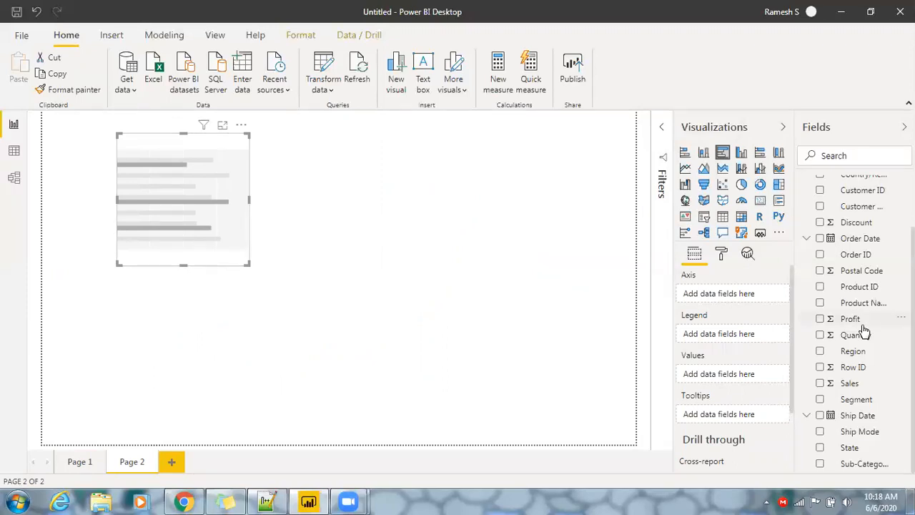
{"action": "scroll", "coordinate": [825, 229], "scroll_direction": "up", "scroll_amount": 2}
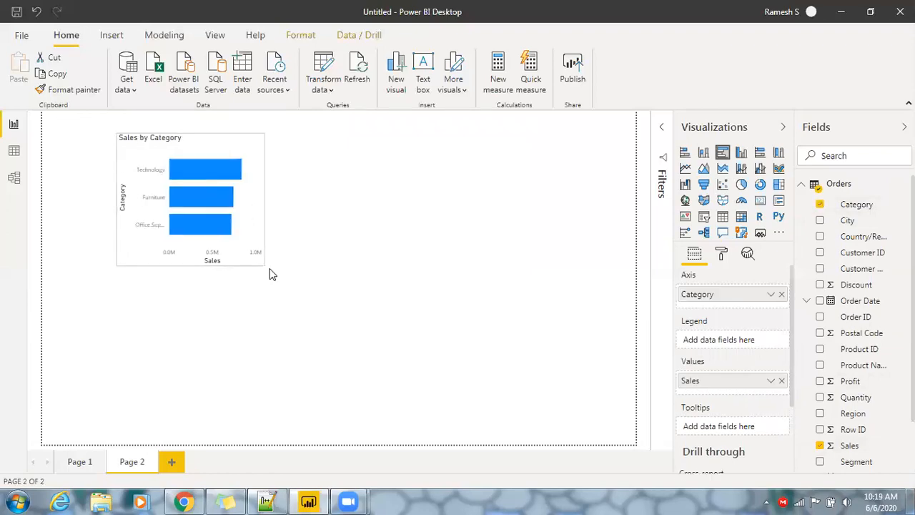
Turn on data labels for the Sales by Category bar chart.
{"action": "left_click", "coordinate": [721, 255]}
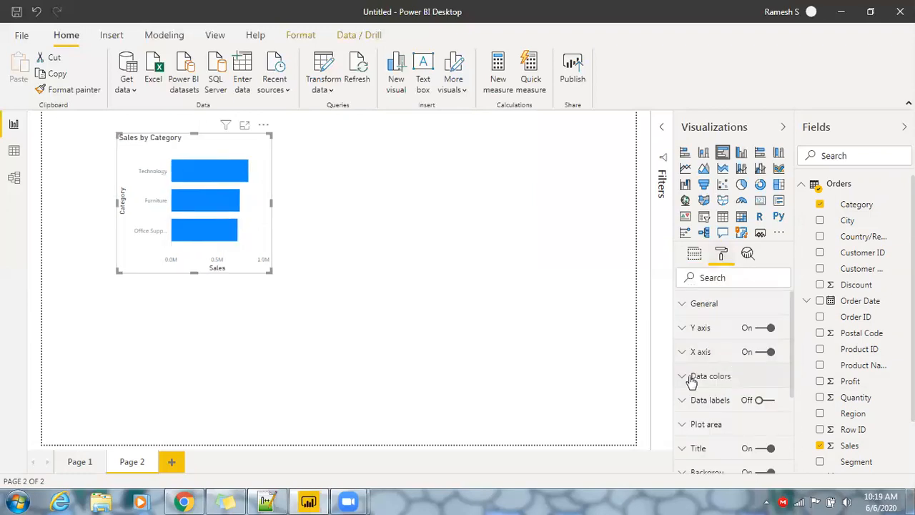
{"action": "left_click", "coordinate": [772, 402]}
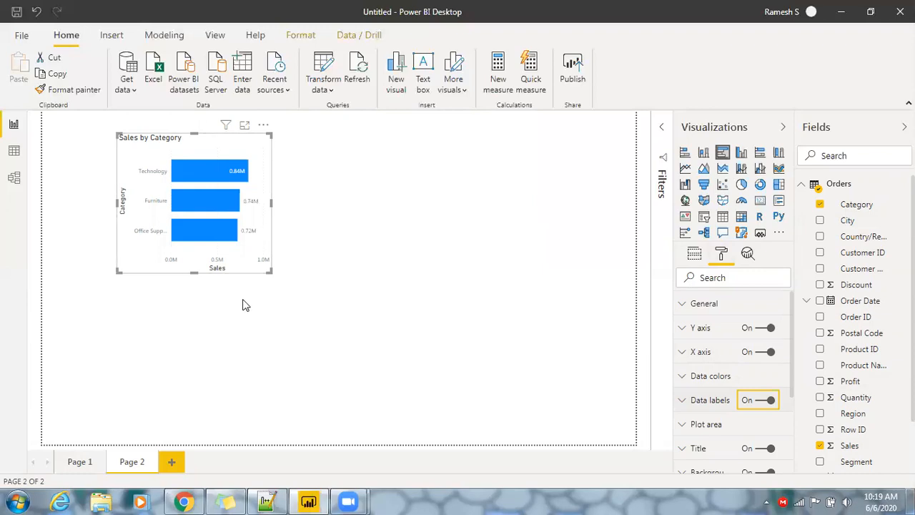
{"action": "left_click", "coordinate": [473, 222]}
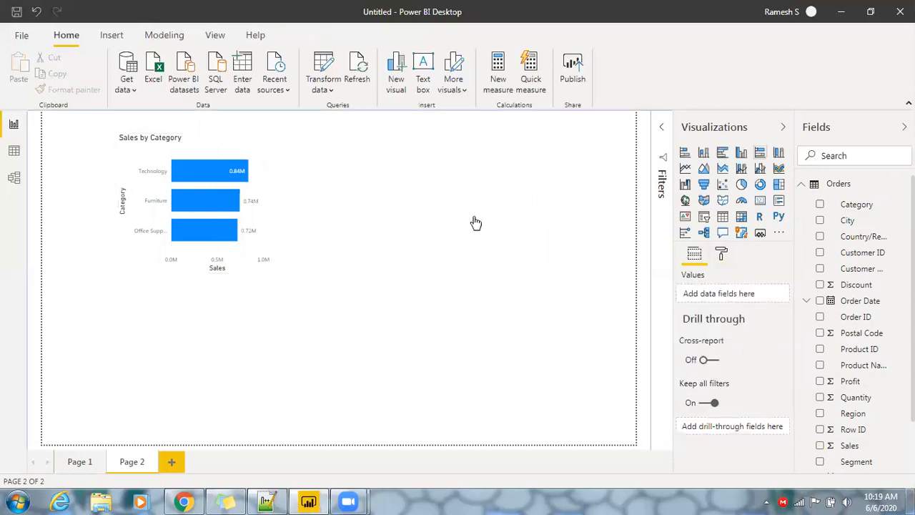
{"action": "left_click", "coordinate": [265, 191]}
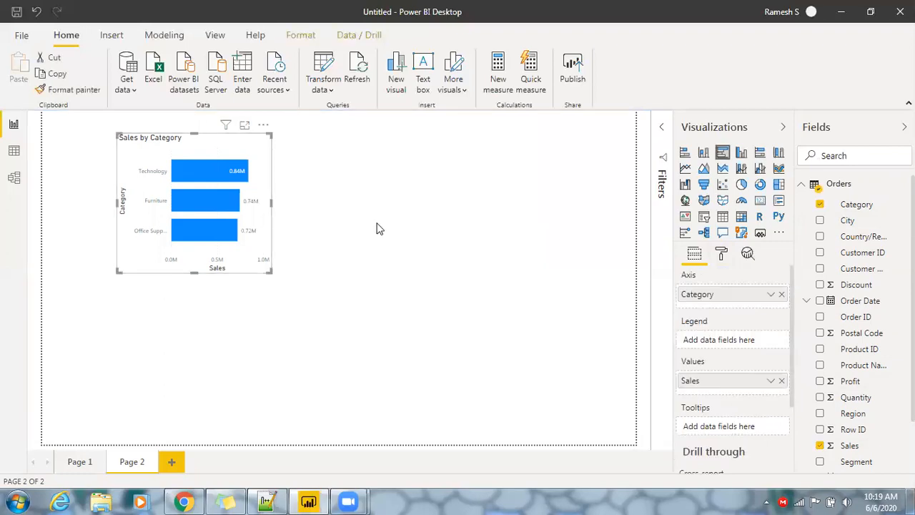
Enable the Tooltip option in the page information of Page 2.
{"action": "left_click", "coordinate": [486, 387]}
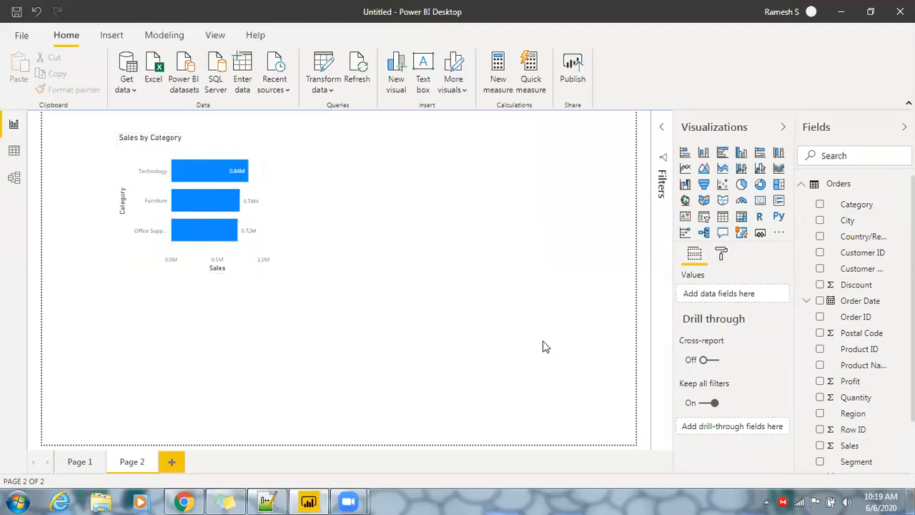
{"action": "left_click", "coordinate": [722, 256]}
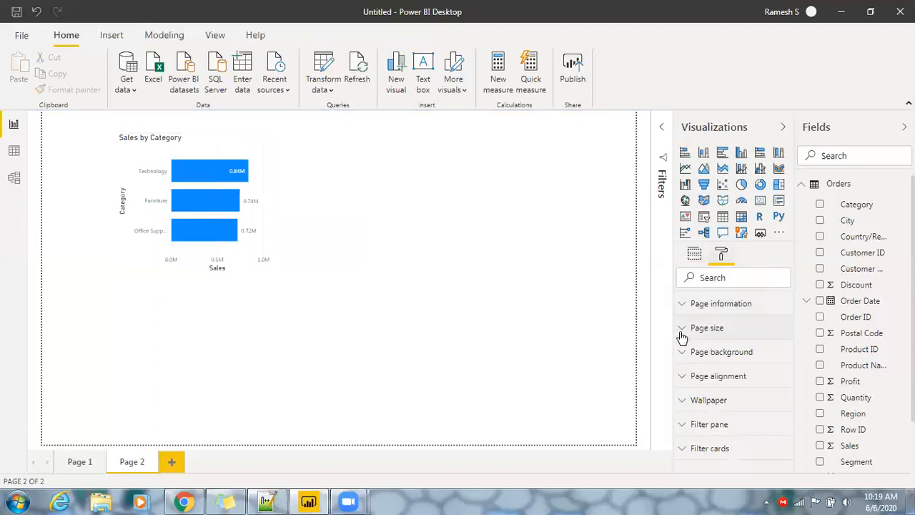
{"action": "left_click", "coordinate": [684, 307]}
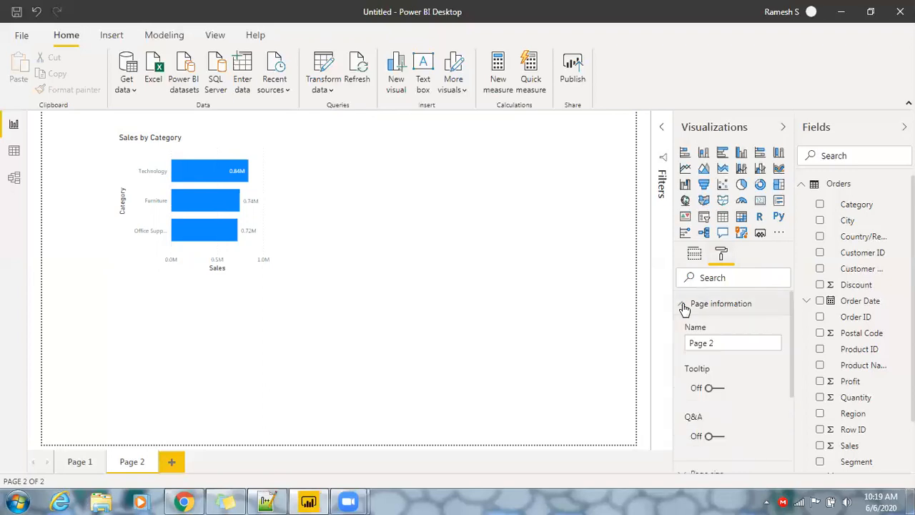
{"action": "left_click", "coordinate": [720, 343]}
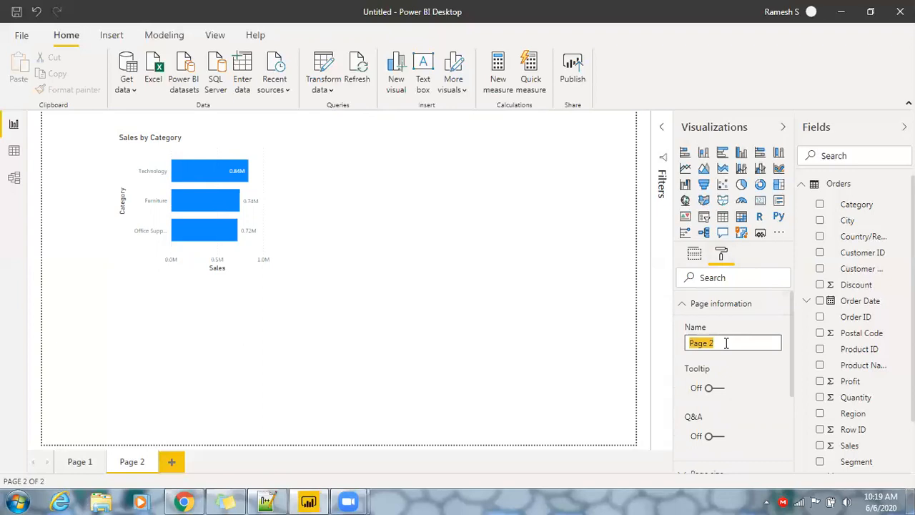
{"action": "left_click", "coordinate": [715, 390]}
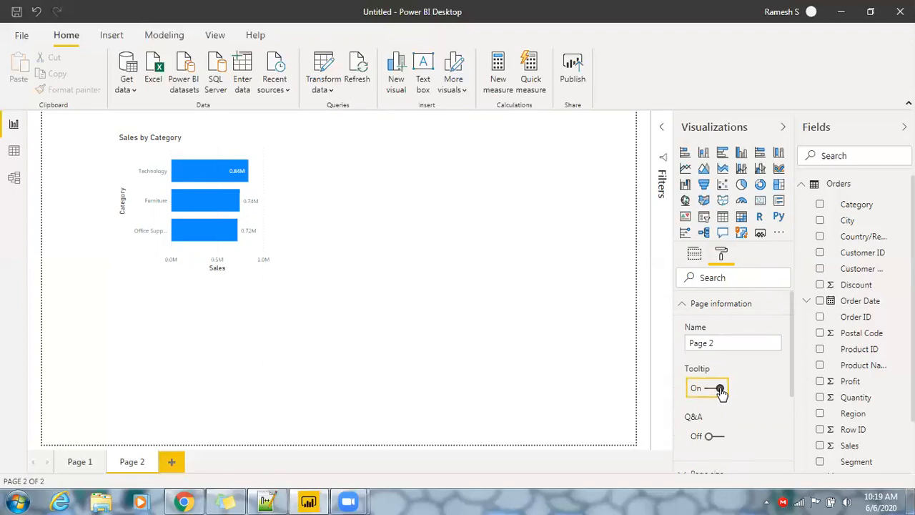
{"action": "left_click", "coordinate": [720, 390]}
{"action": "left_click", "coordinate": [721, 390]}
{"action": "left_click", "coordinate": [681, 304]}
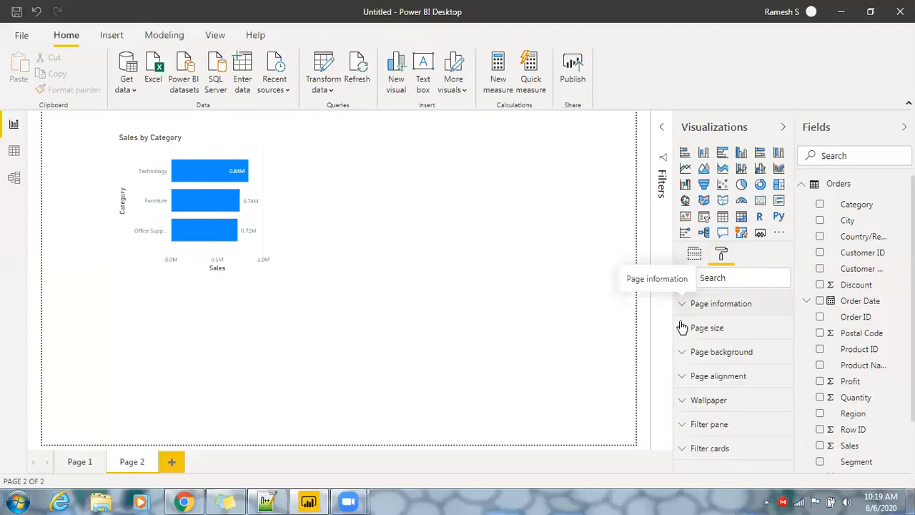
Set the page size type of Page 2 to Tooltip and show the page at actual size.
{"action": "left_click", "coordinate": [682, 330]}
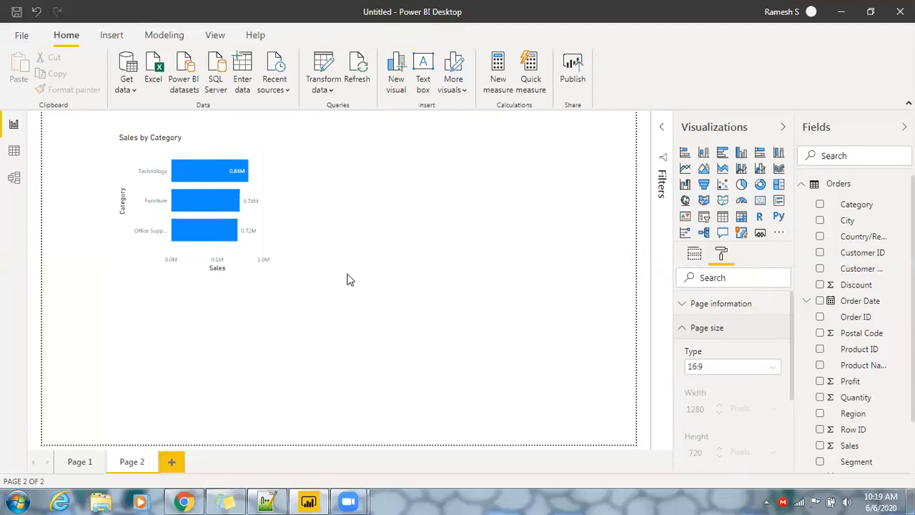
{"action": "left_click", "coordinate": [760, 373]}
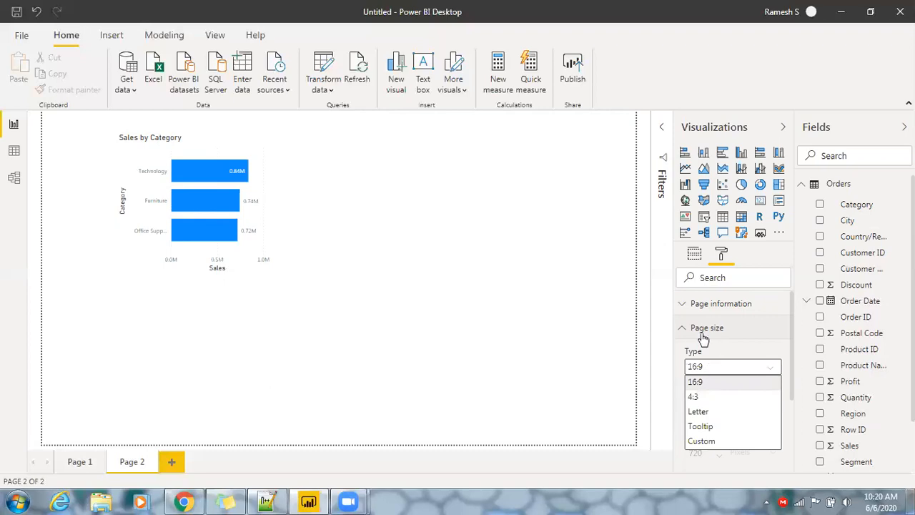
{"action": "left_click", "coordinate": [704, 428]}
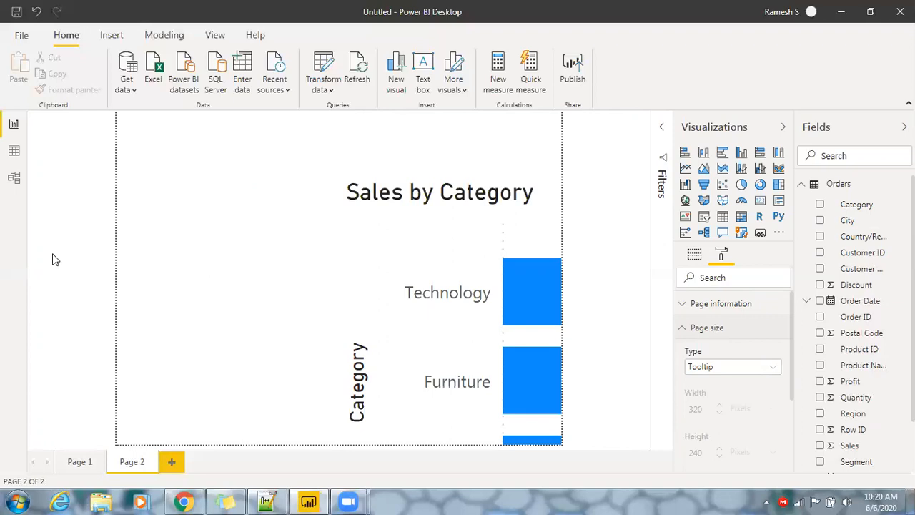
{"action": "left_click", "coordinate": [209, 41]}
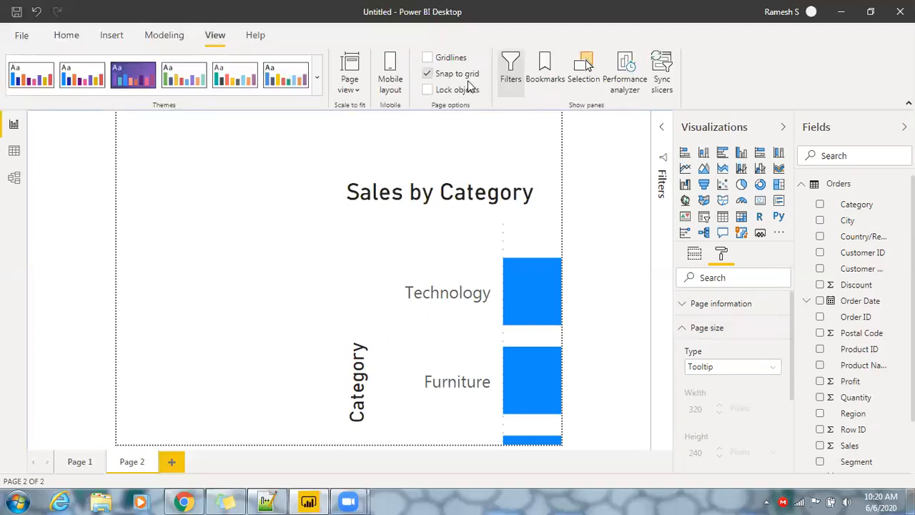
{"action": "left_click", "coordinate": [346, 91]}
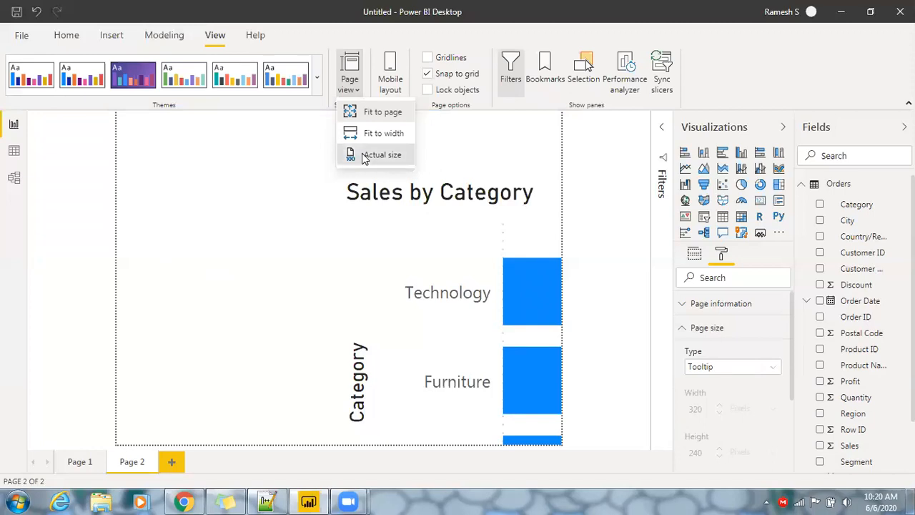
{"action": "left_click", "coordinate": [363, 156]}
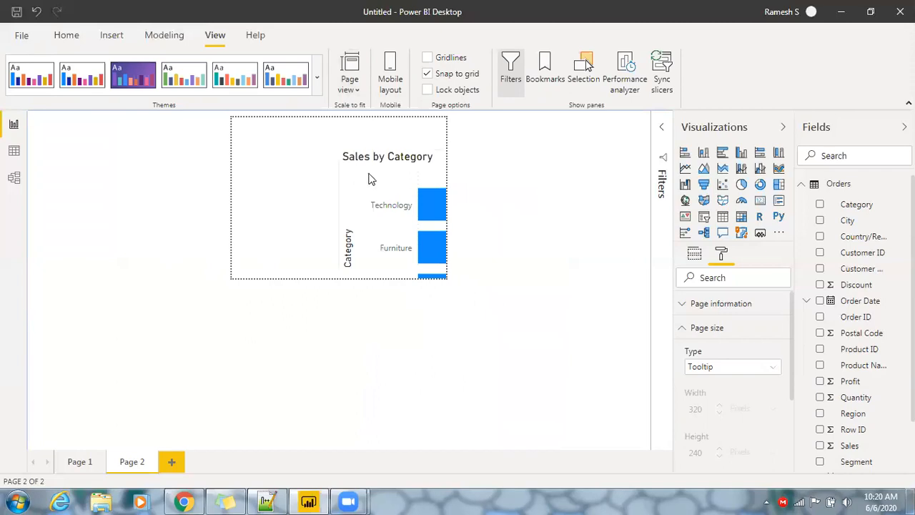
Move the Sales by Category chart to the tooltip page's upper-left corner and resize it to fit inside.
{"action": "left_click", "coordinate": [326, 162]}
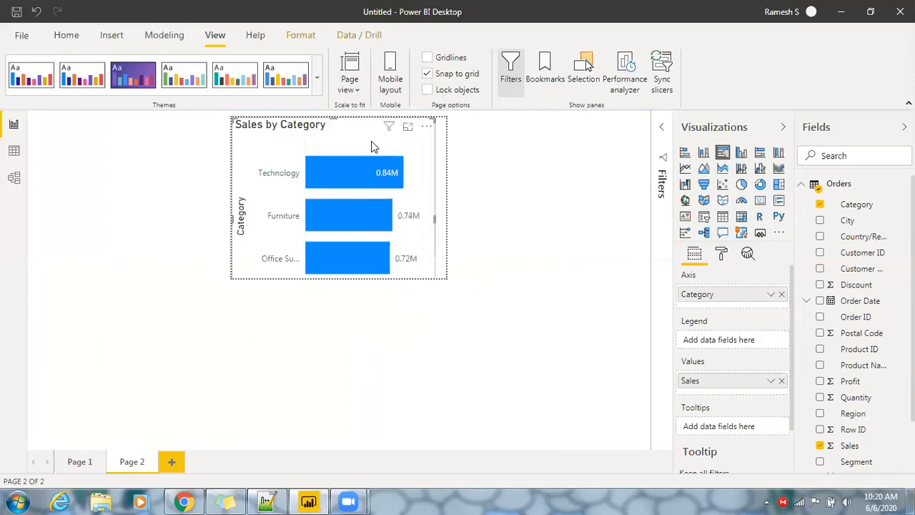
{"action": "scroll", "coordinate": [332, 129], "scroll_direction": "down", "scroll_amount": 1}
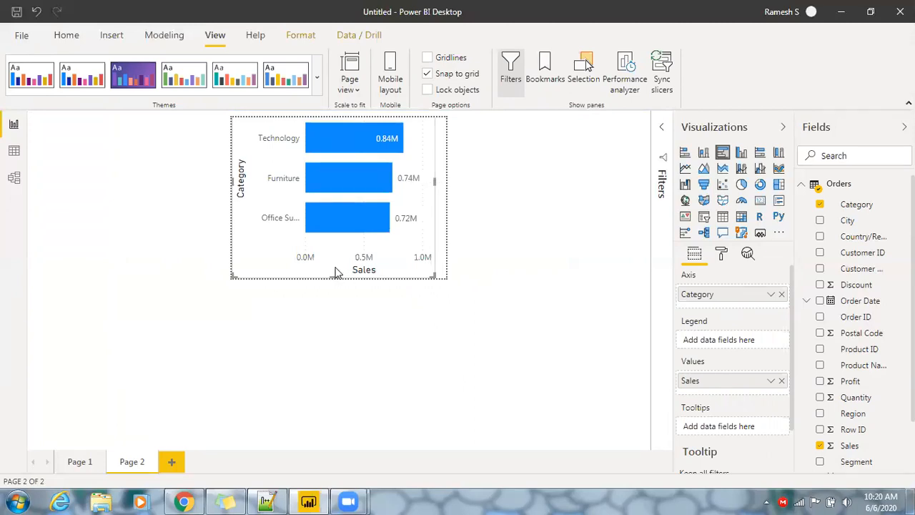
{"action": "scroll", "coordinate": [343, 250], "scroll_direction": "up", "scroll_amount": 1}
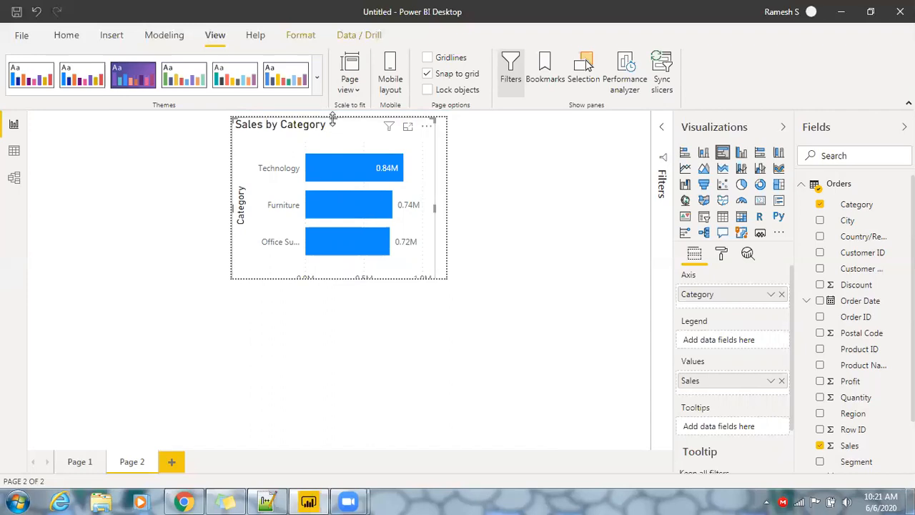
{"action": "scroll", "coordinate": [337, 126], "scroll_direction": "down", "scroll_amount": 1}
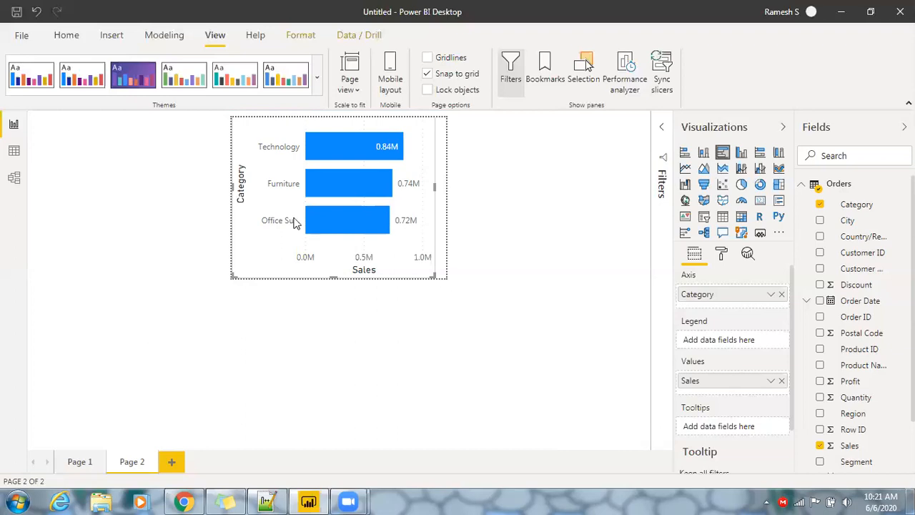
{"action": "left_click", "coordinate": [439, 255]}
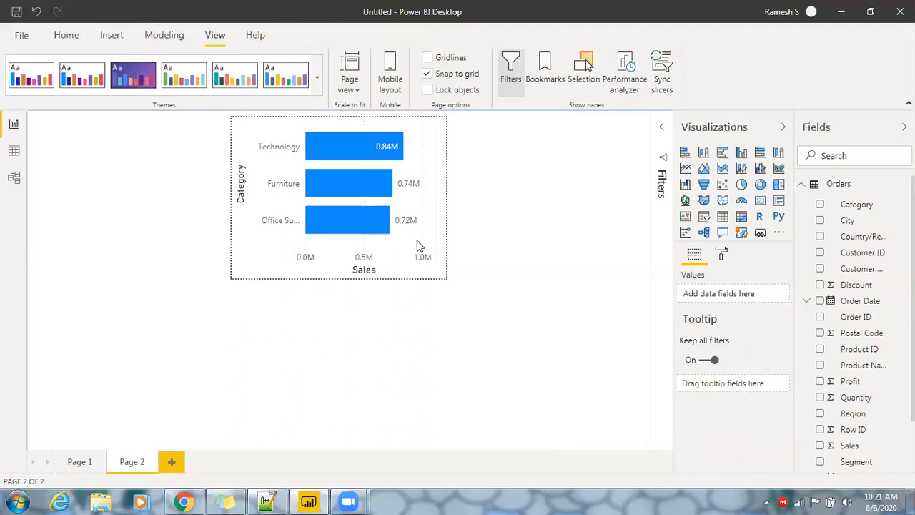
{"action": "left_click", "coordinate": [418, 244]}
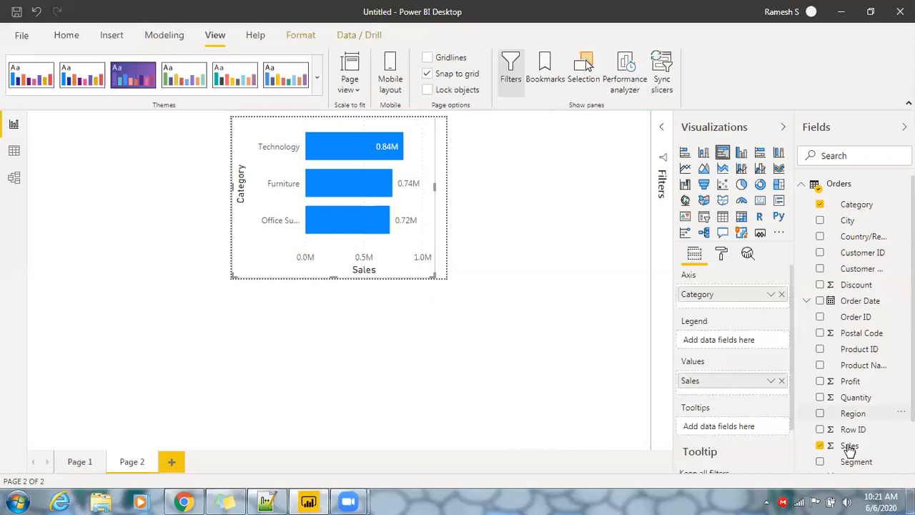
Add Sales to the bar chart's tooltip fields and return to Page 1 to view the state map's default tooltip.
{"action": "left_click_drag", "start_coordinate": [849, 447], "coordinate": [706, 425]}
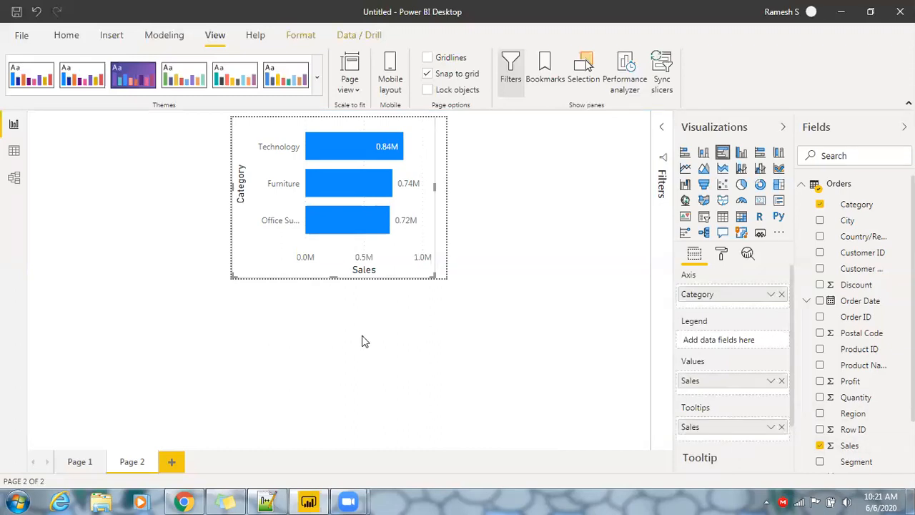
{"action": "left_click", "coordinate": [143, 460]}
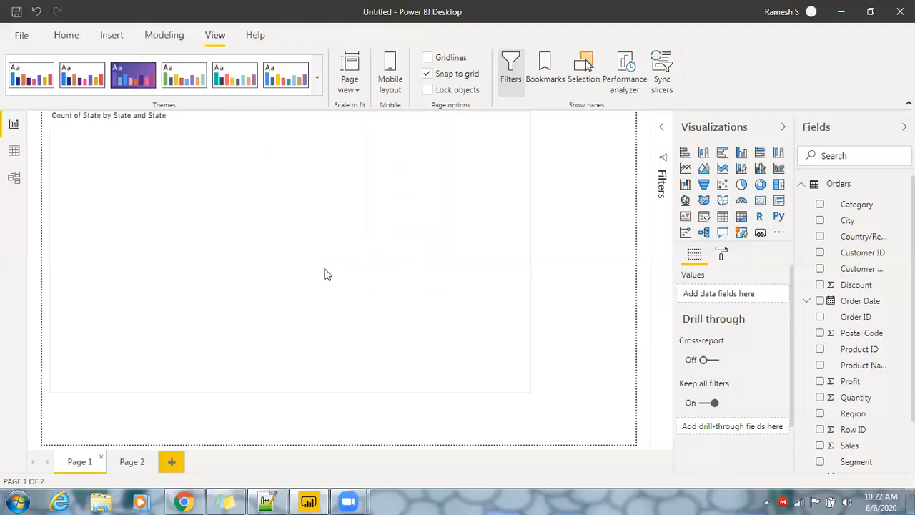
{"action": "mouse_move", "coordinate": [318, 255]}
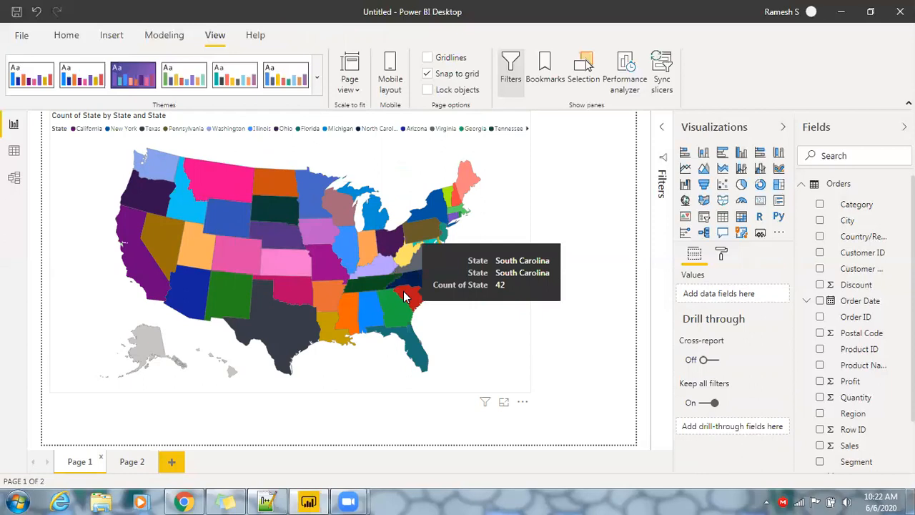
Assign Page 2 as the report page tooltip of the state shape map on Page 1.
{"action": "left_click", "coordinate": [519, 313]}
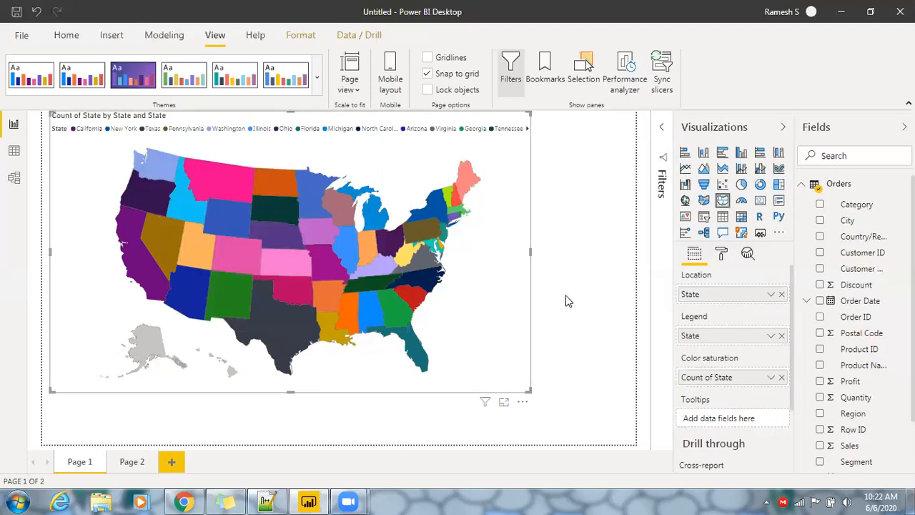
{"action": "left_click", "coordinate": [722, 254]}
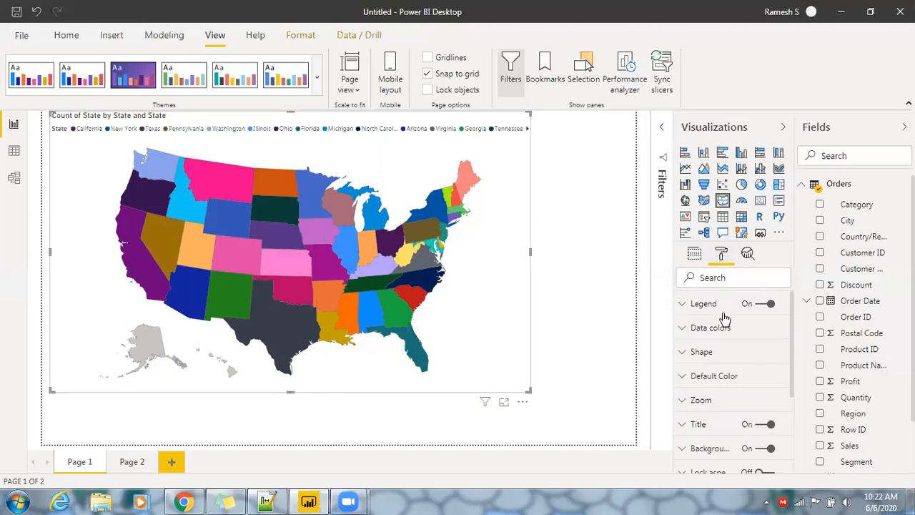
{"action": "scroll", "coordinate": [714, 354], "scroll_direction": "down", "scroll_amount": 2}
{"action": "scroll", "coordinate": [715, 393], "scroll_direction": "down", "scroll_amount": 3}
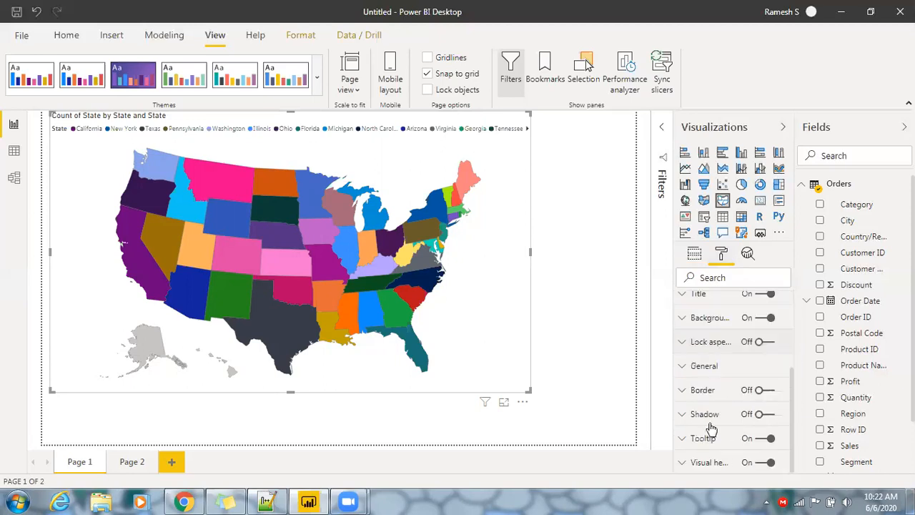
{"action": "scroll", "coordinate": [724, 379], "scroll_direction": "down", "scroll_amount": 2}
{"action": "left_click", "coordinate": [725, 373]}
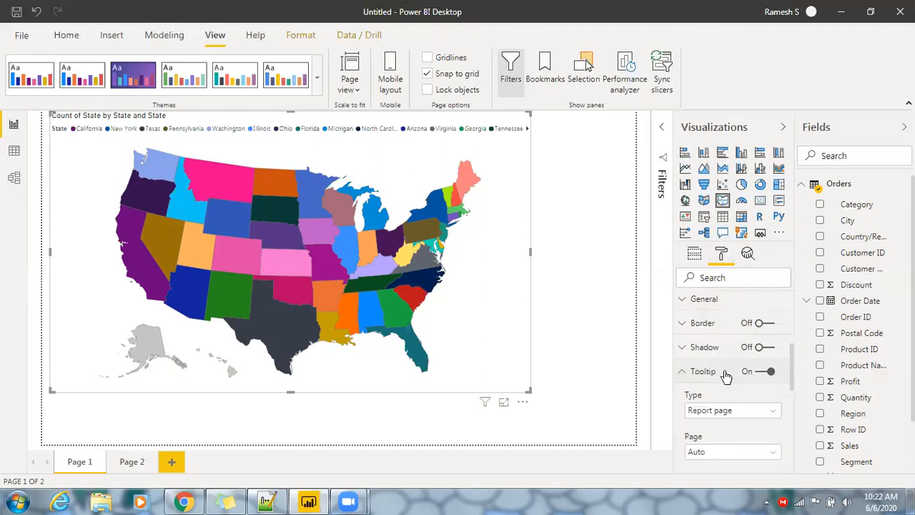
{"action": "scroll", "coordinate": [725, 372], "scroll_direction": "down", "scroll_amount": 2}
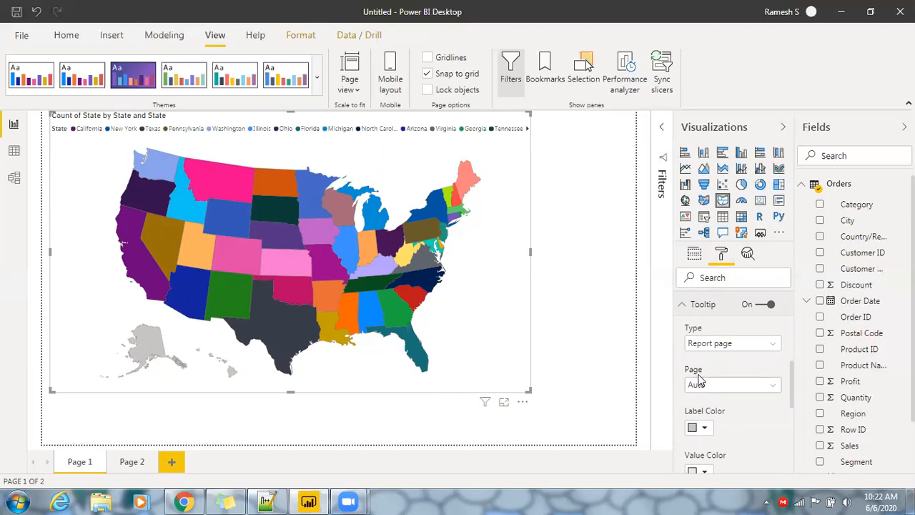
{"action": "left_click", "coordinate": [774, 389]}
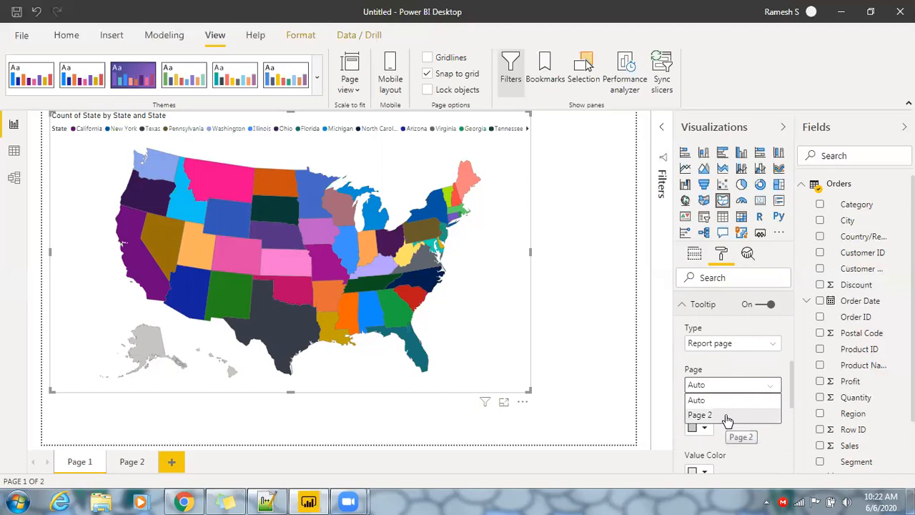
{"action": "left_click", "coordinate": [727, 418]}
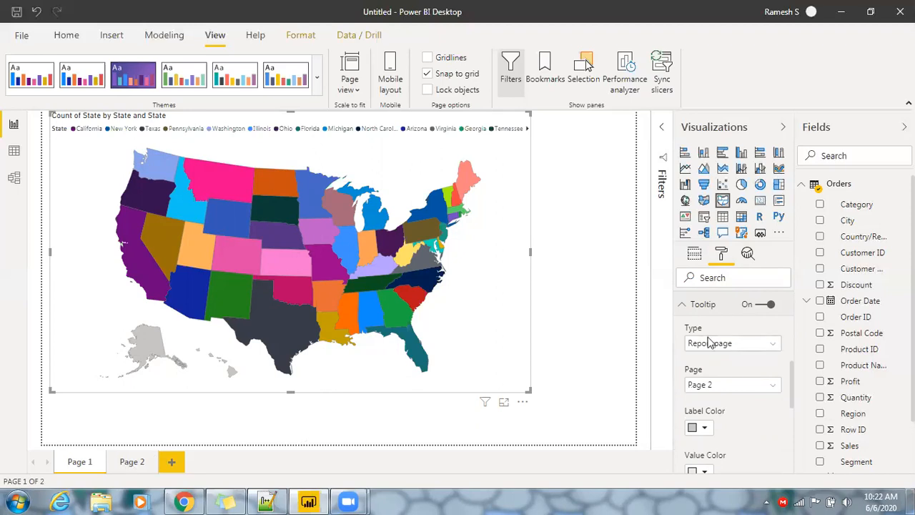
Check the map's tooltip field assignment and preview the report page tooltip over several states.
{"action": "scroll", "coordinate": [706, 348], "scroll_direction": "up", "scroll_amount": 5}
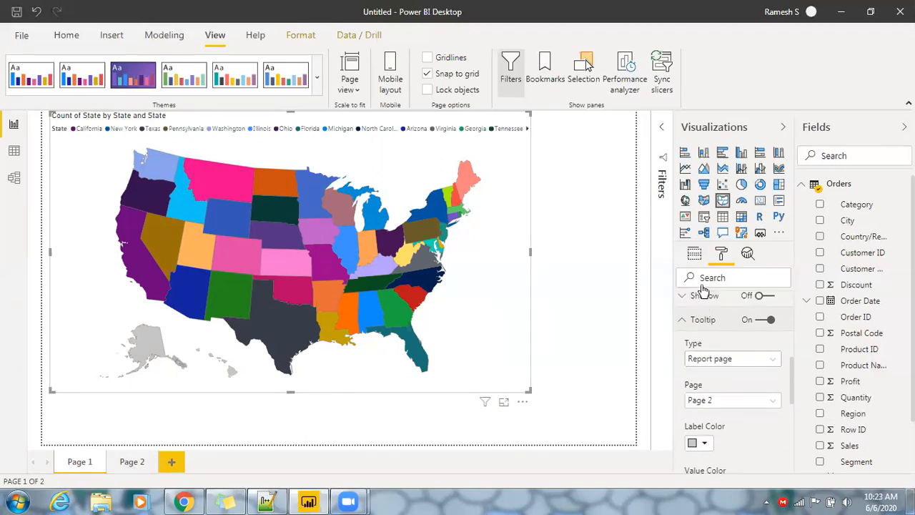
{"action": "left_click", "coordinate": [696, 255]}
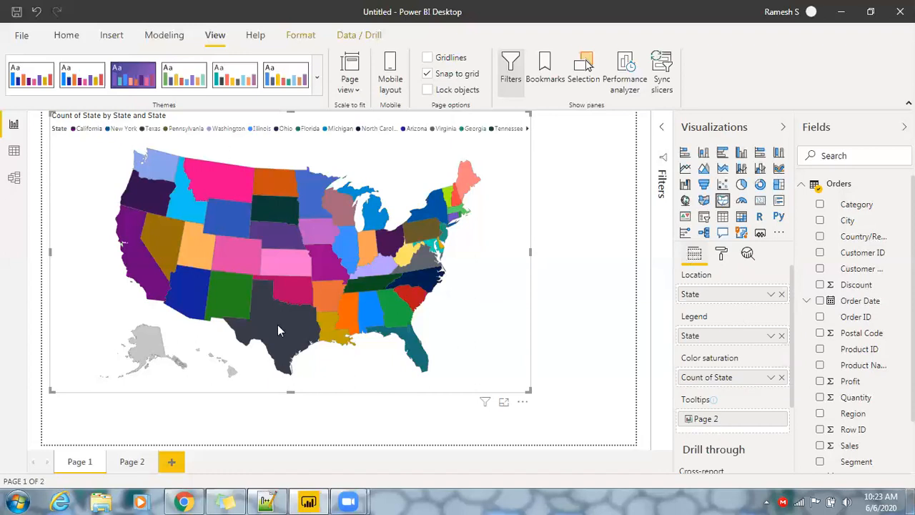
{"action": "mouse_move", "coordinate": [275, 325]}
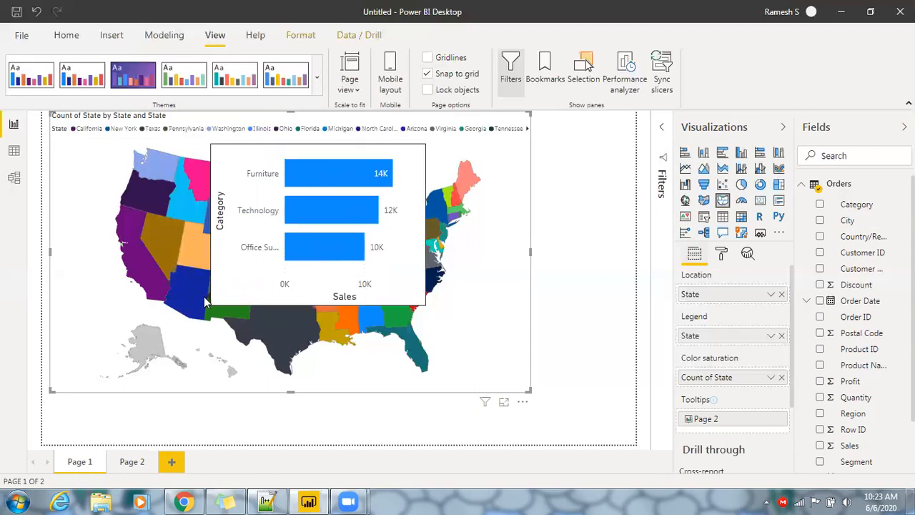
{"action": "mouse_move", "coordinate": [229, 306]}
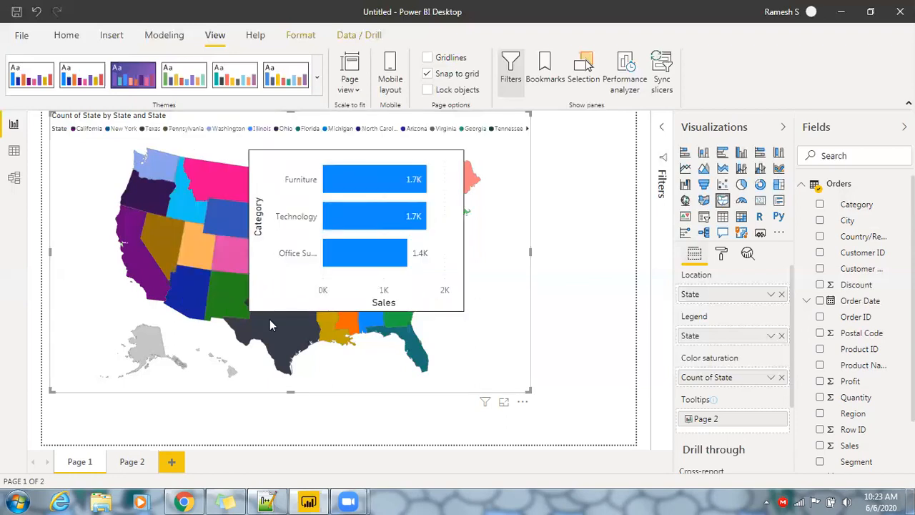
{"action": "mouse_move", "coordinate": [274, 323]}
{"action": "mouse_move", "coordinate": [325, 336]}
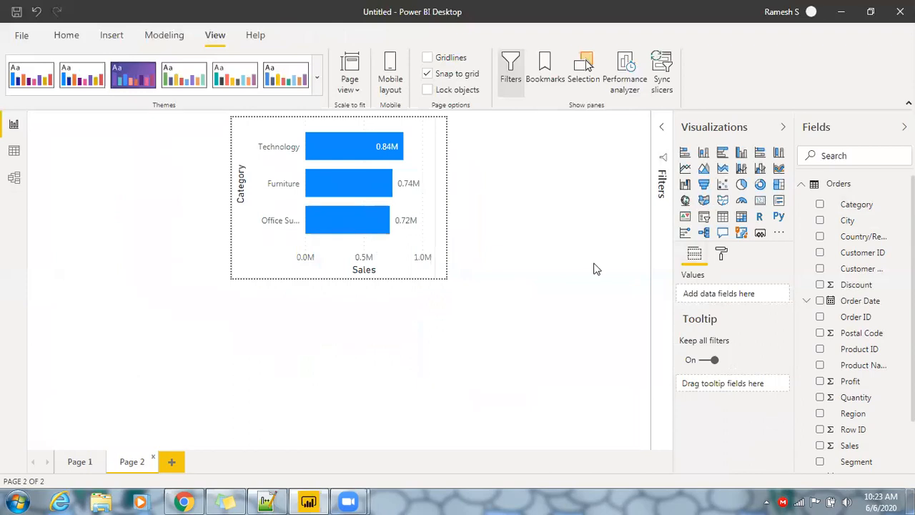
Add Category as the legend of the bar chart on Page 2 and preview the tooltip over states on the Page 1 map.
{"action": "left_click", "coordinate": [443, 267]}
{"action": "left_click_drag", "start_coordinate": [860, 204], "coordinate": [355, 219]}
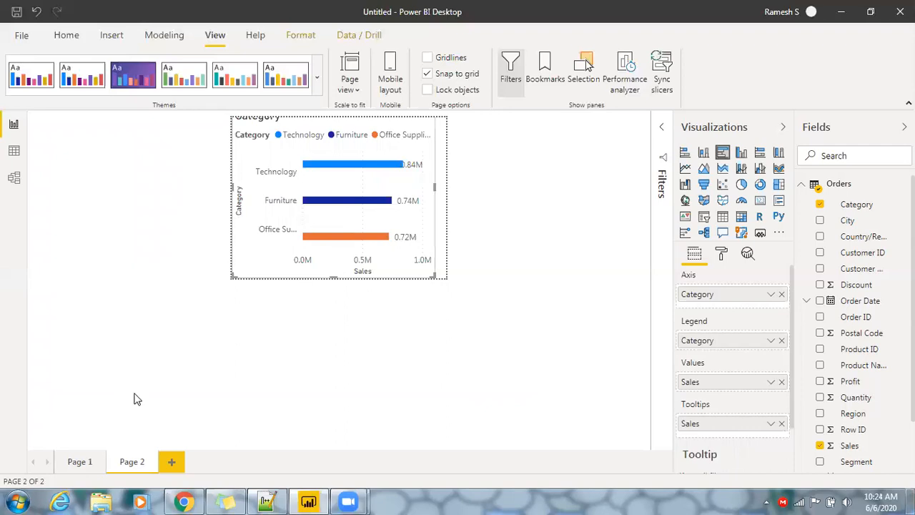
{"action": "left_click", "coordinate": [87, 438]}
{"action": "left_click", "coordinate": [74, 461]}
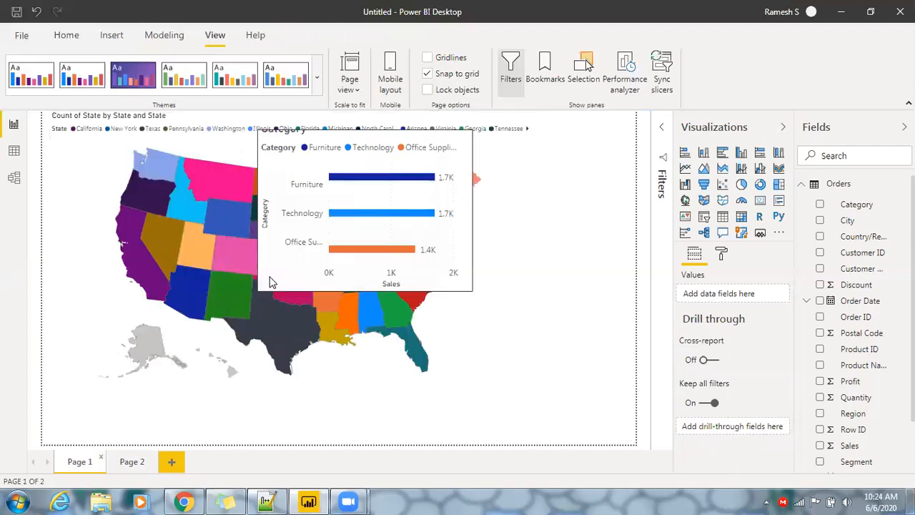
{"action": "mouse_move", "coordinate": [286, 306]}
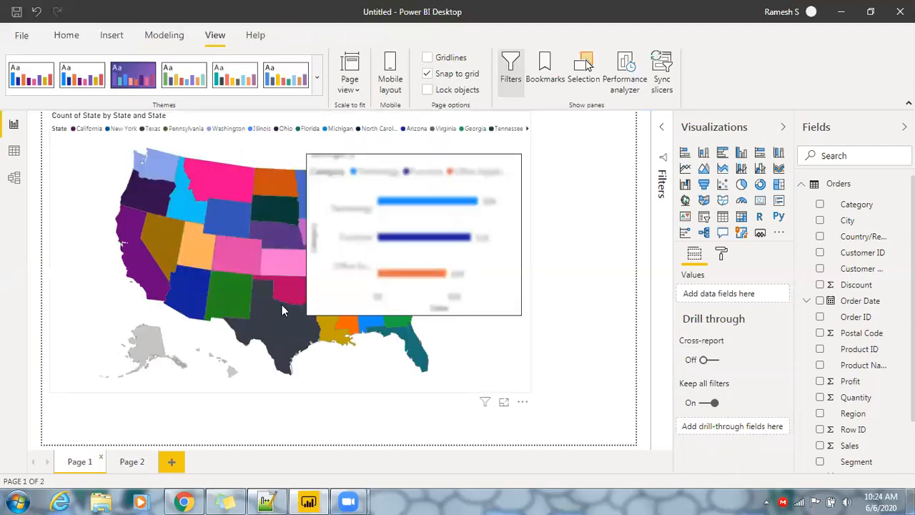